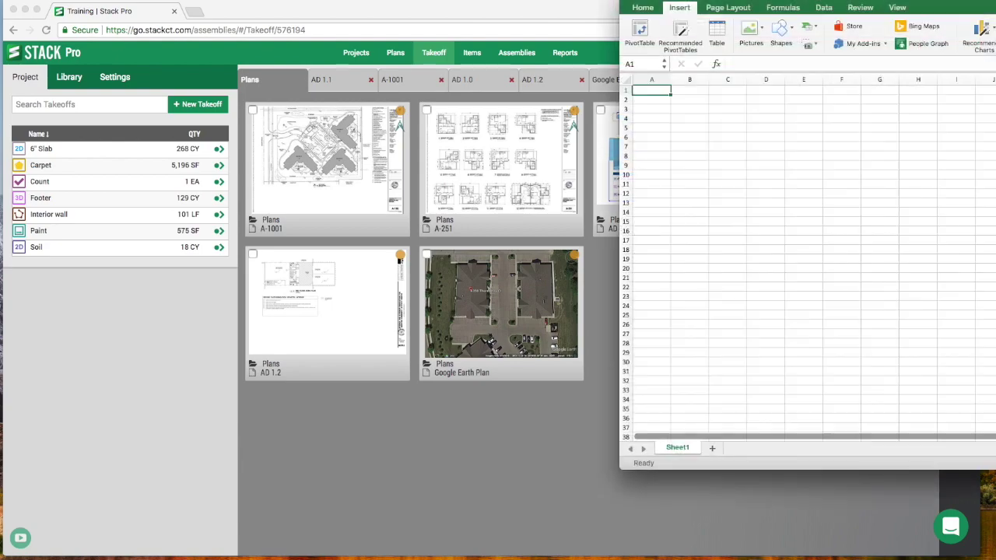
# Move the blank Book1 workbook window to the centre of the screen over STACK.
pyautogui.moveTo(995, 27); pyautogui.dragTo(565, 29)
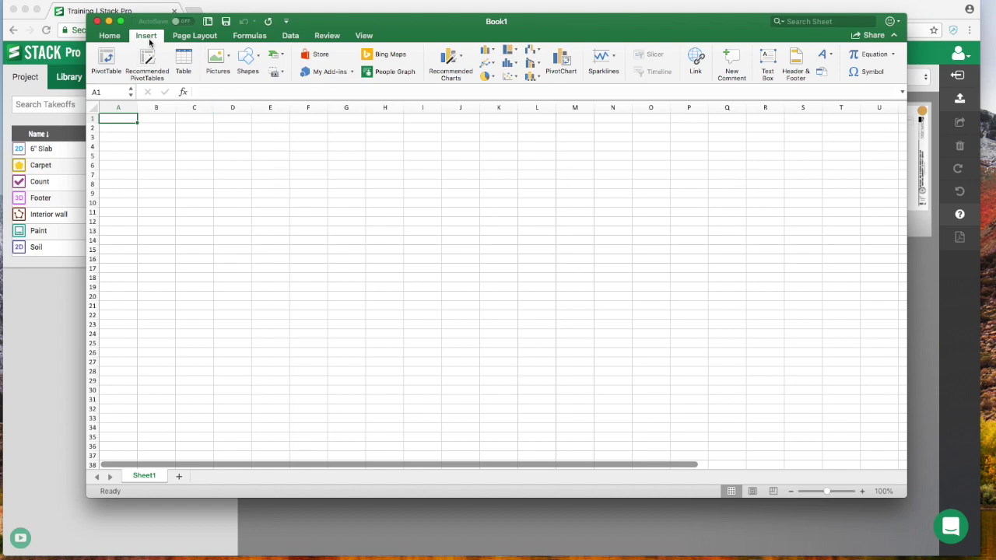
# Open the Office Add-ins store from the Insert ribbon.
pyautogui.click(318, 58)
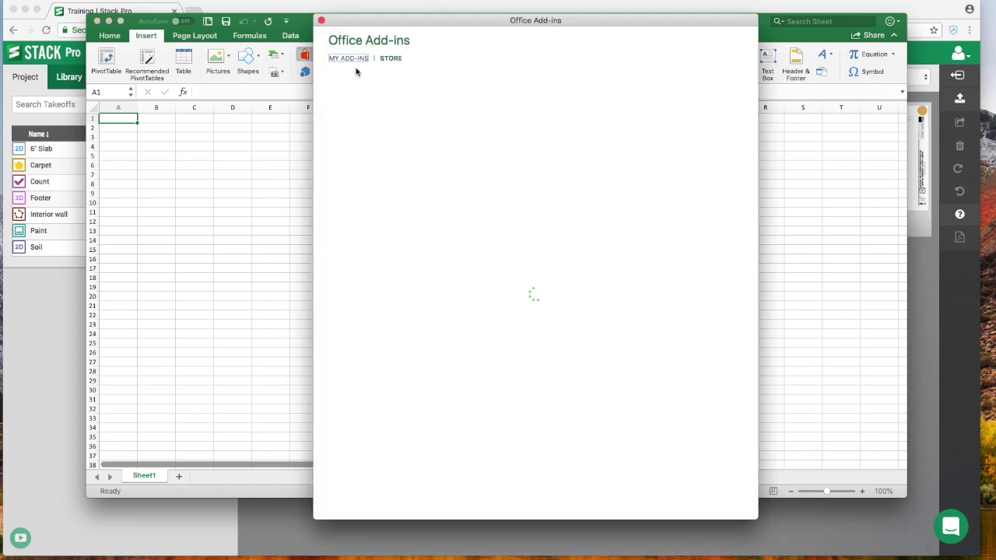
# Search the store for 'stack', add the STACK Construction Estimating Report Sync add-in, and enlarge the workbook window.
pyautogui.click(371, 102)
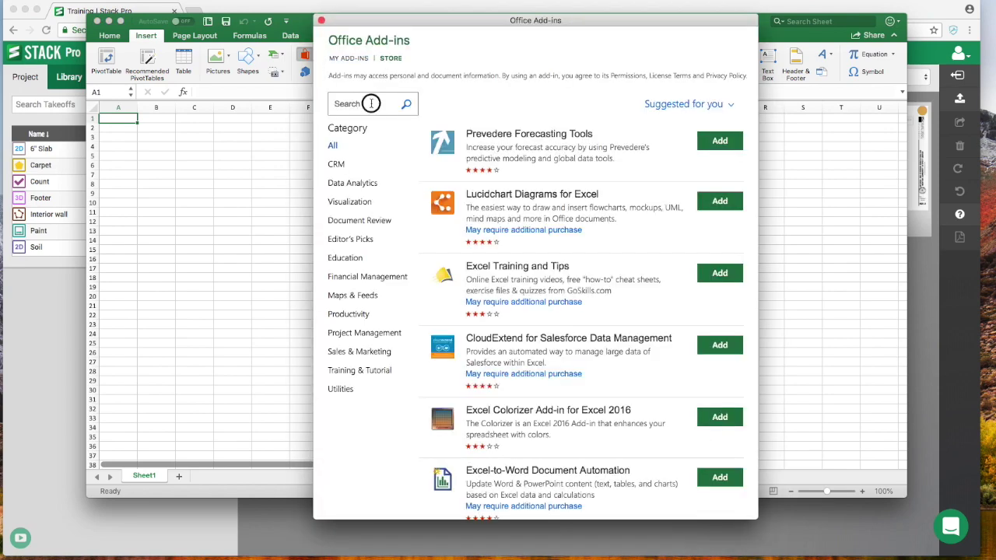
pyautogui.write('stack')
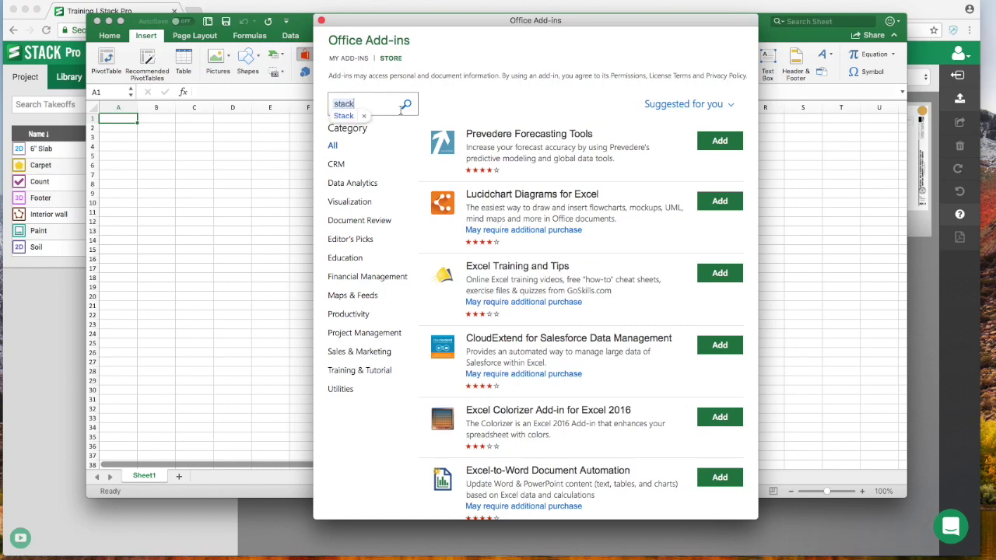
pyautogui.click(407, 105)
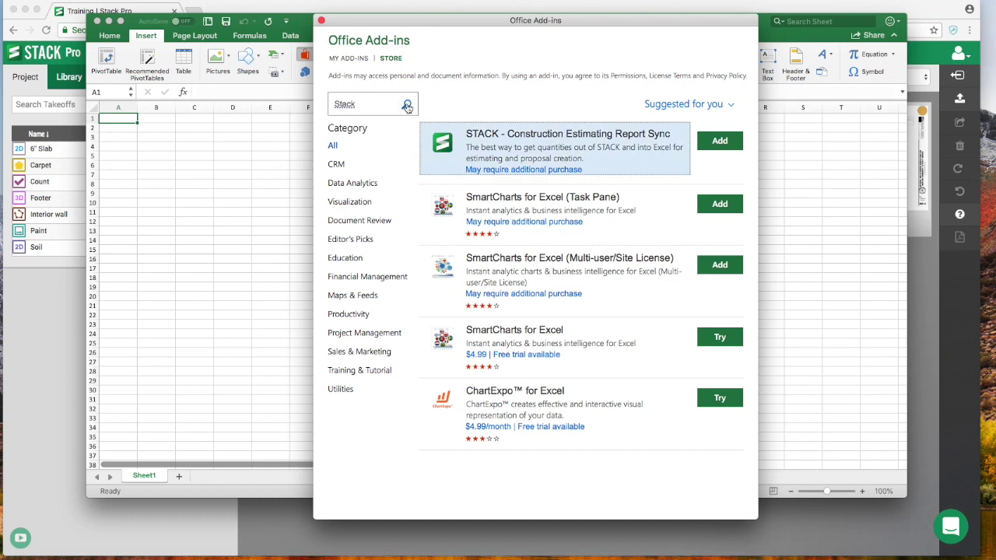
pyautogui.click(726, 146)
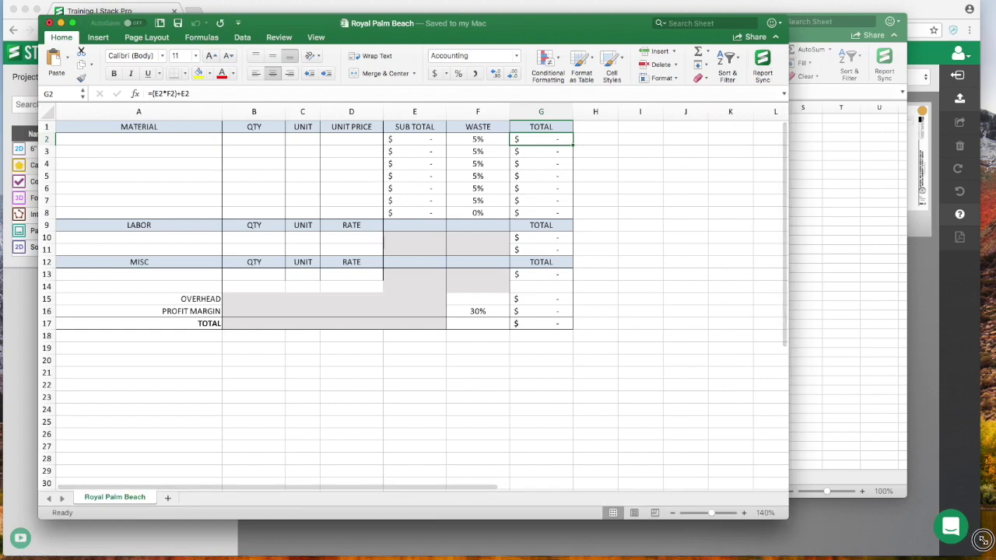
pyautogui.moveTo(781, 517); pyautogui.dragTo(955, 554)
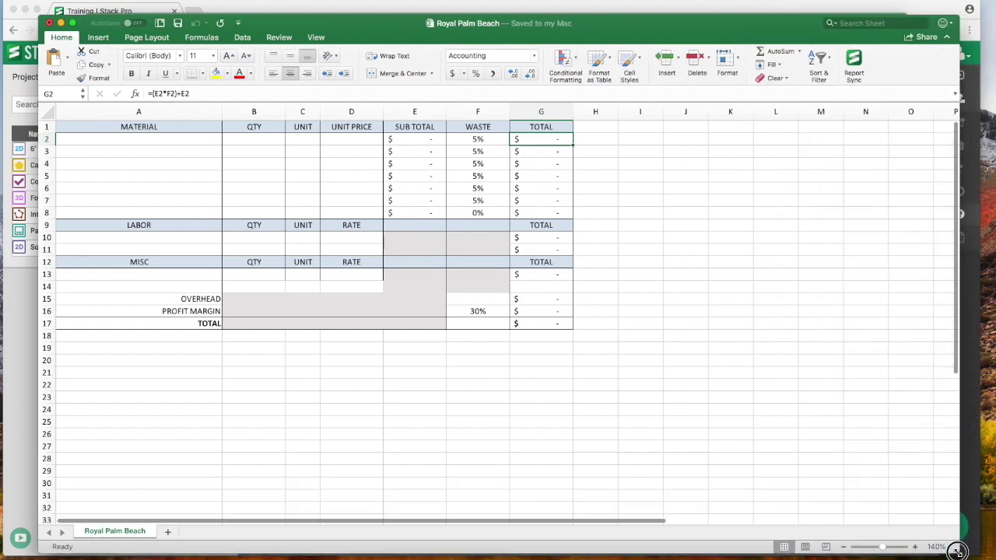
# Open Report Sync, get started, and load more results so all STACK projects, including Training, are listed.
pyautogui.click(854, 70)
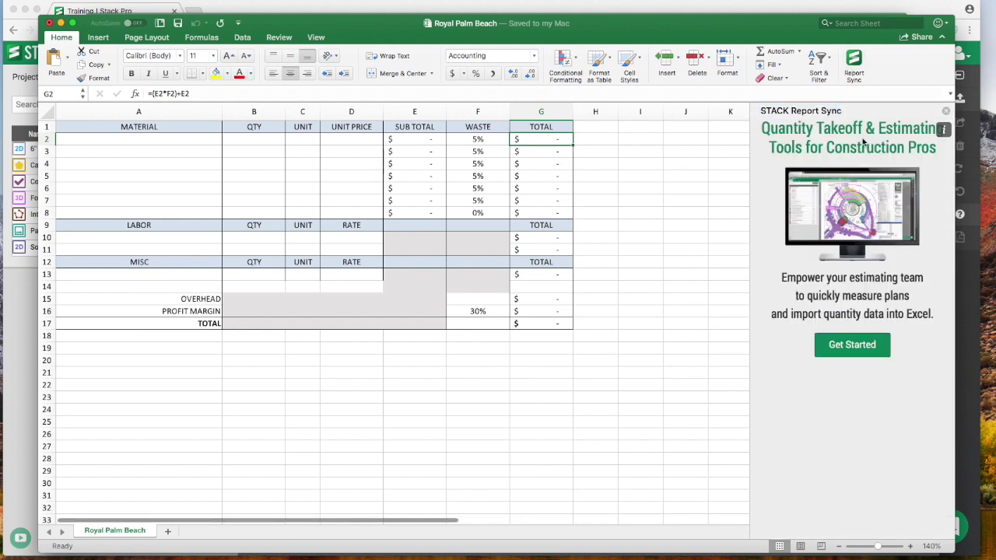
pyautogui.click(853, 345)
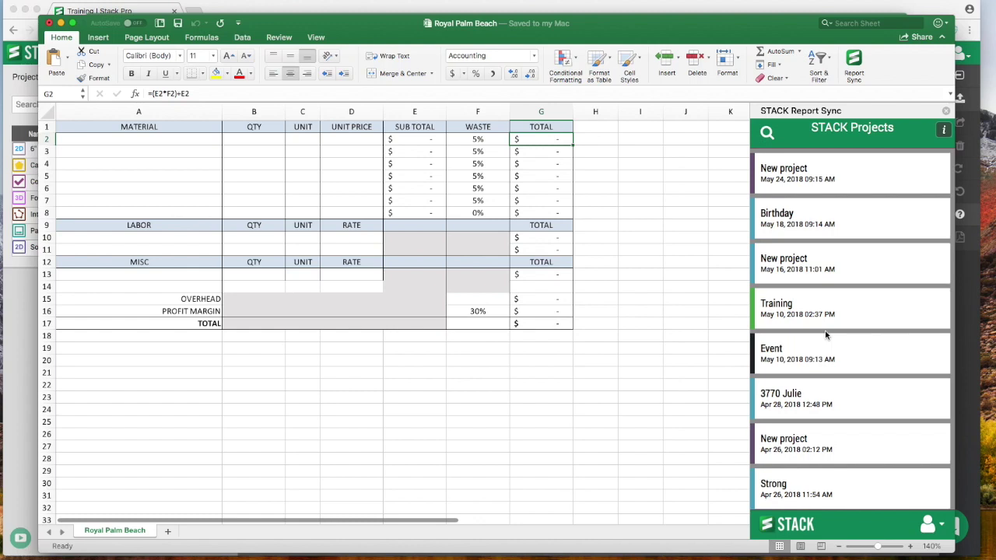
pyautogui.scroll(-4, 813, 225)
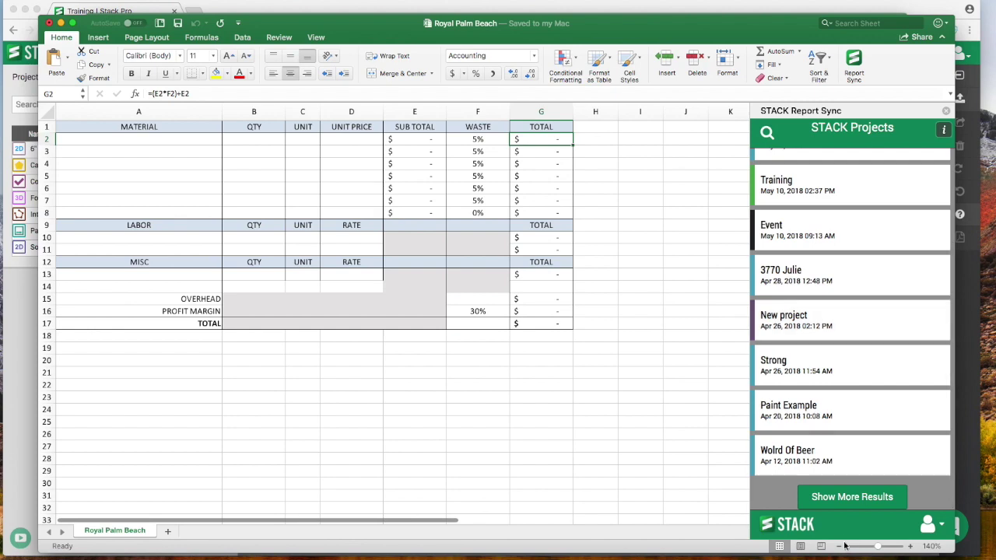
pyautogui.click(844, 502)
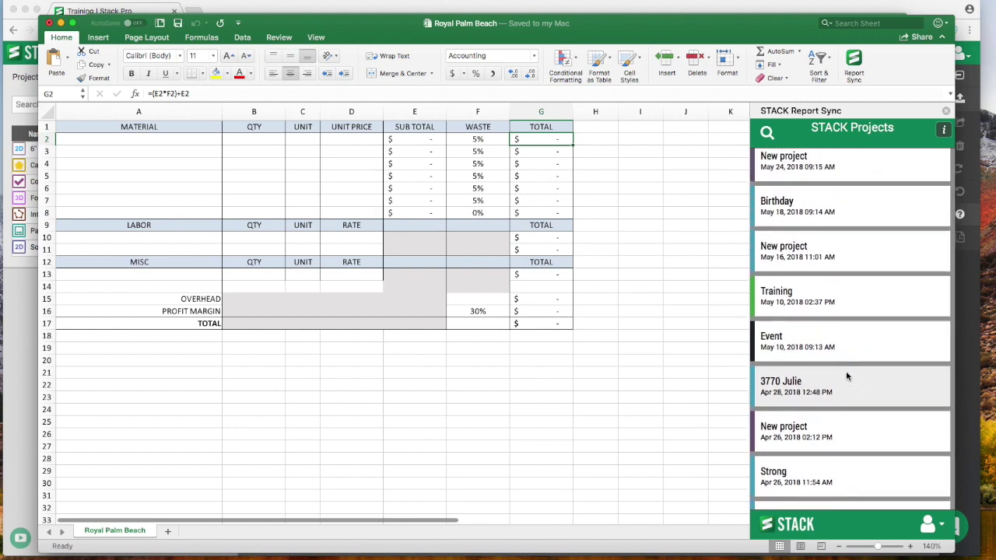
# Choose the Training project and show its Takeoff Summary Report with seven takeoffs.
pyautogui.click(782, 298)
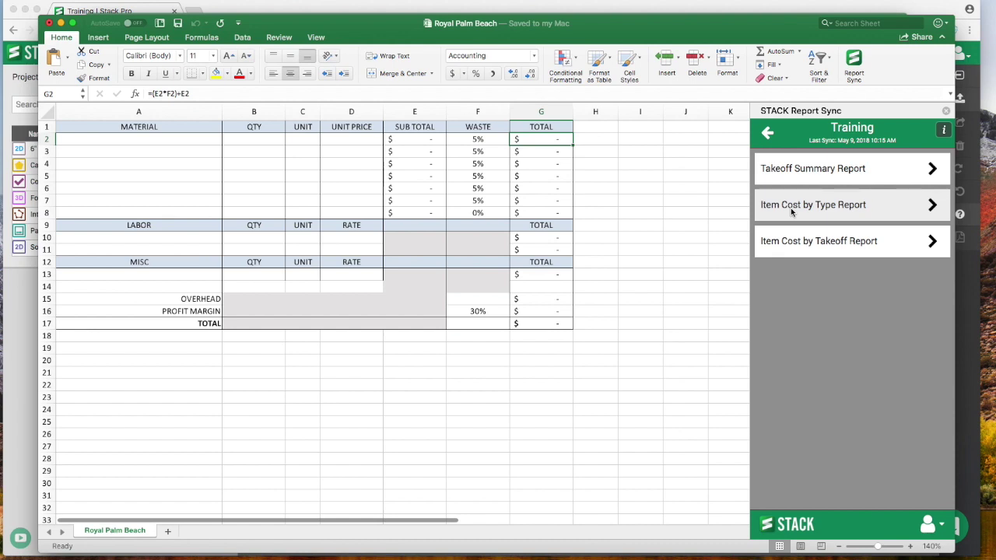
pyautogui.click(819, 169)
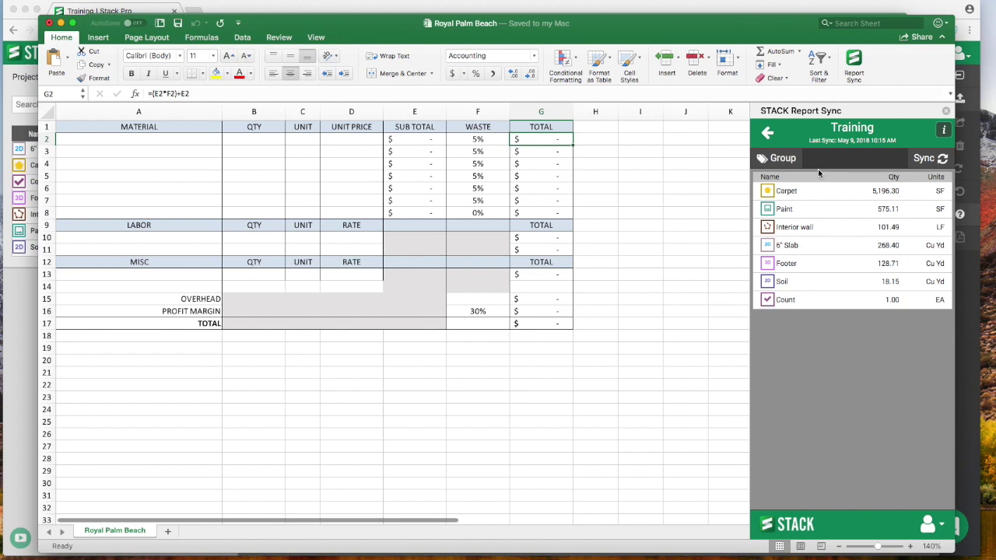
# Insert the Carpet through Footer takeoffs with quantities and units starting at cell A2.
pyautogui.click(157, 138)
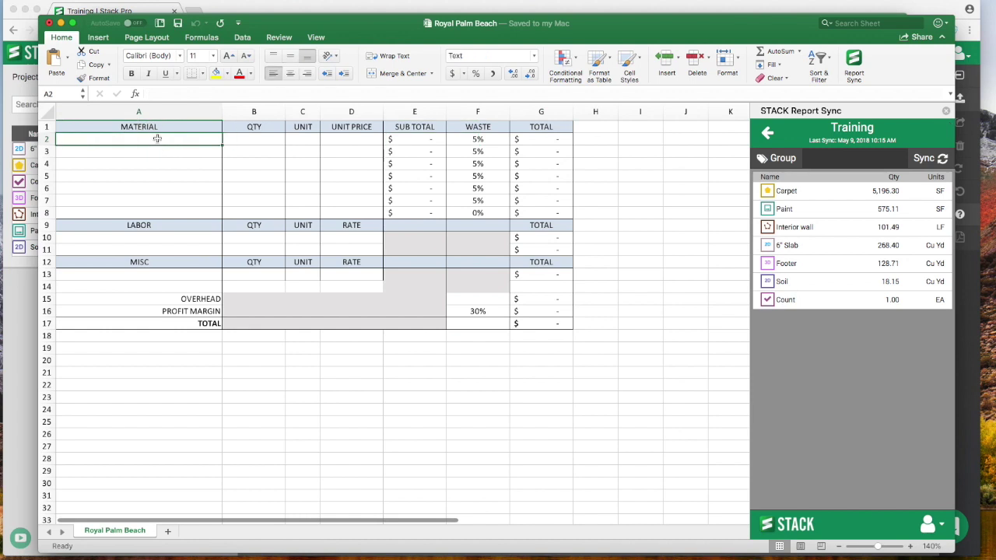
pyautogui.click(786, 193)
pyautogui.moveTo(787, 193); pyautogui.dragTo(910, 266)
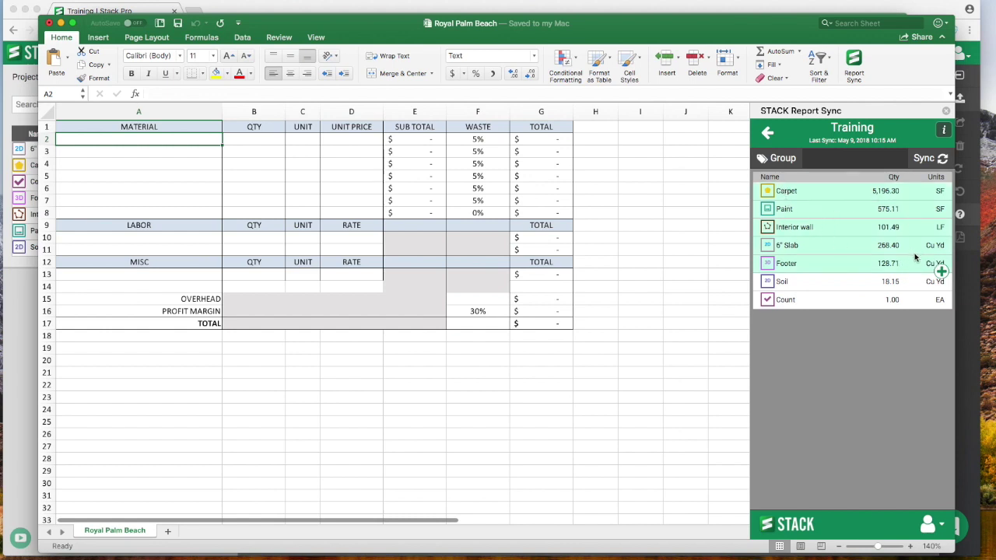
pyautogui.click(941, 271)
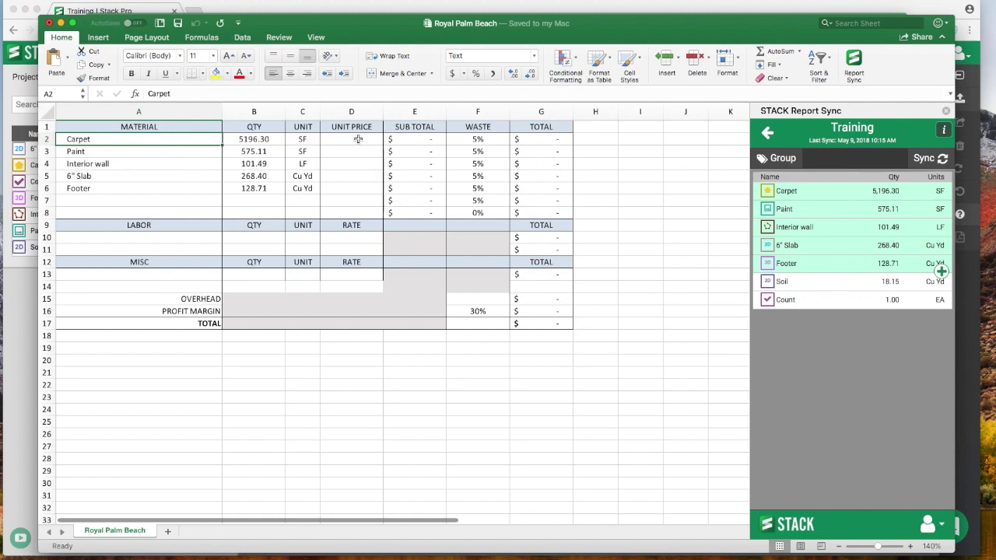
# Enter unit prices of 1.25 for Carpet in D2 and 1.50 for Paint in D3.
pyautogui.click(358, 138)
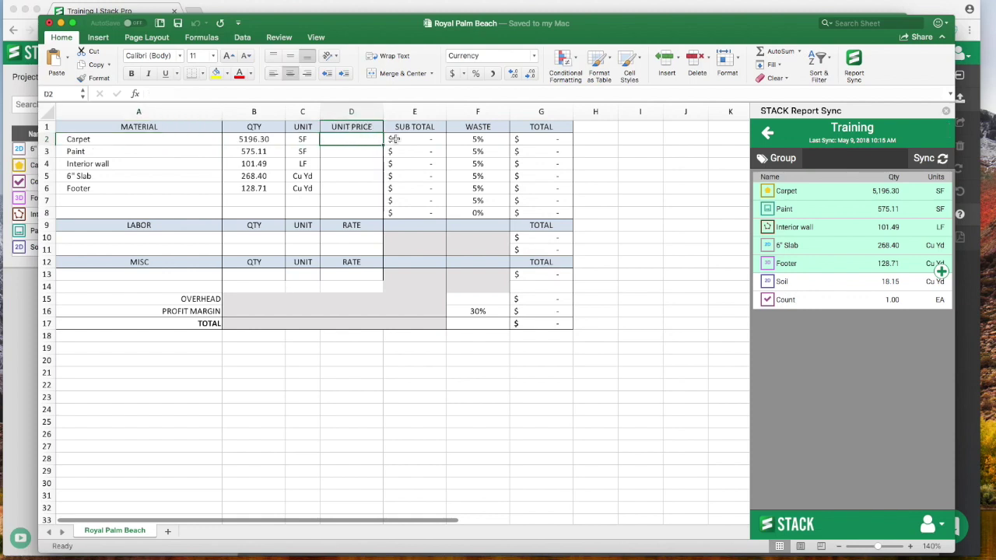
pyautogui.write('1.25')
pyautogui.press('Return')
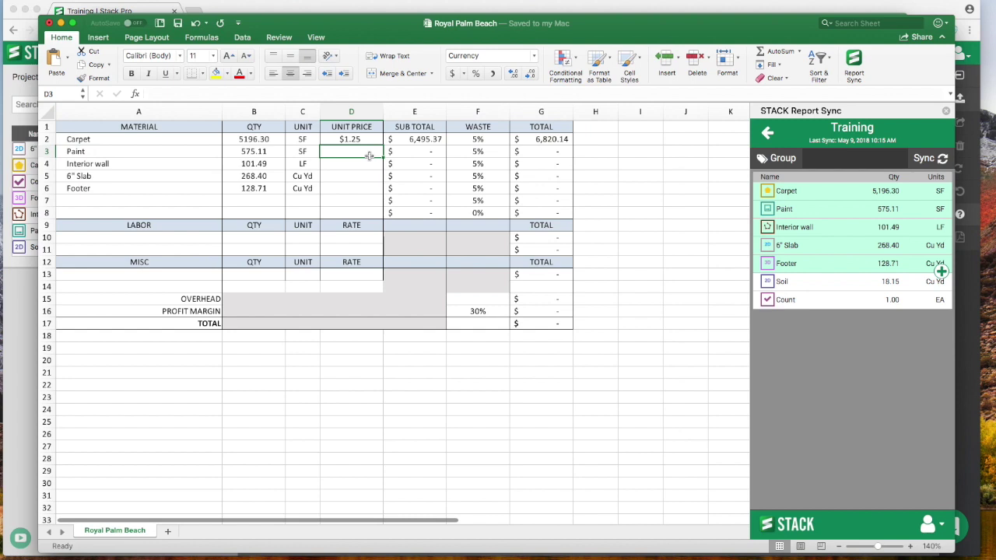
pyautogui.write('1.50')
pyautogui.press('Return')
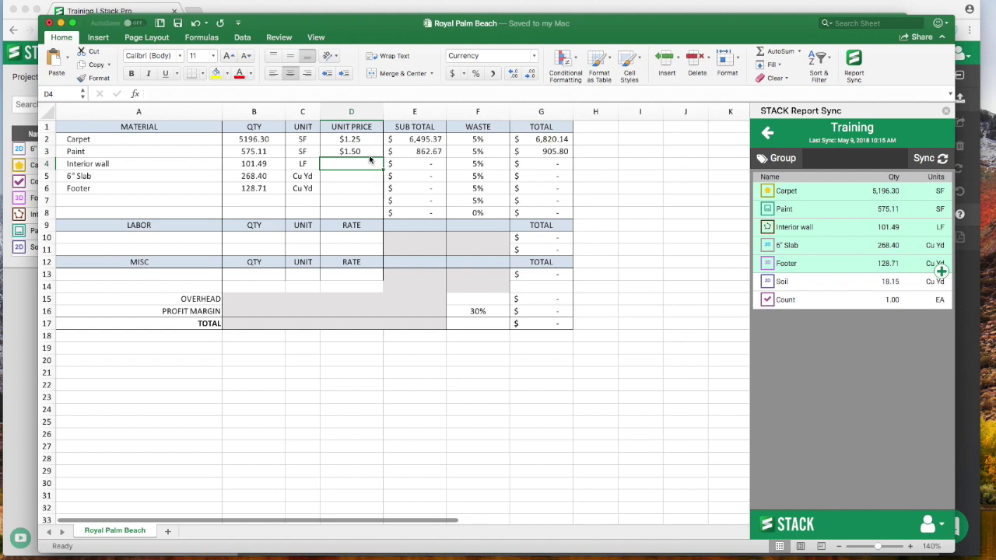
pyautogui.hscroll(6, 382, 160)
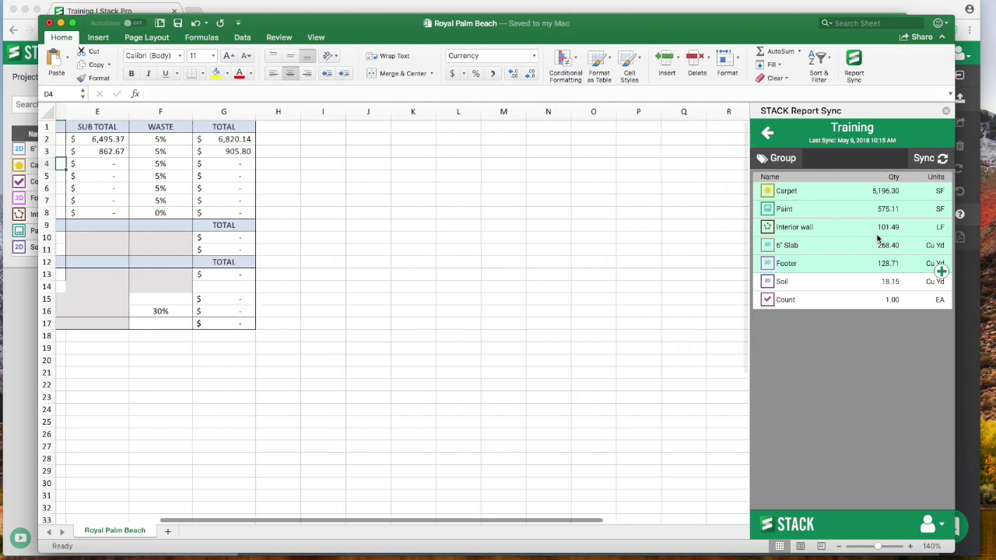
# Insert the Carpet takeoff name into cell K3.
pyautogui.click(342, 213)
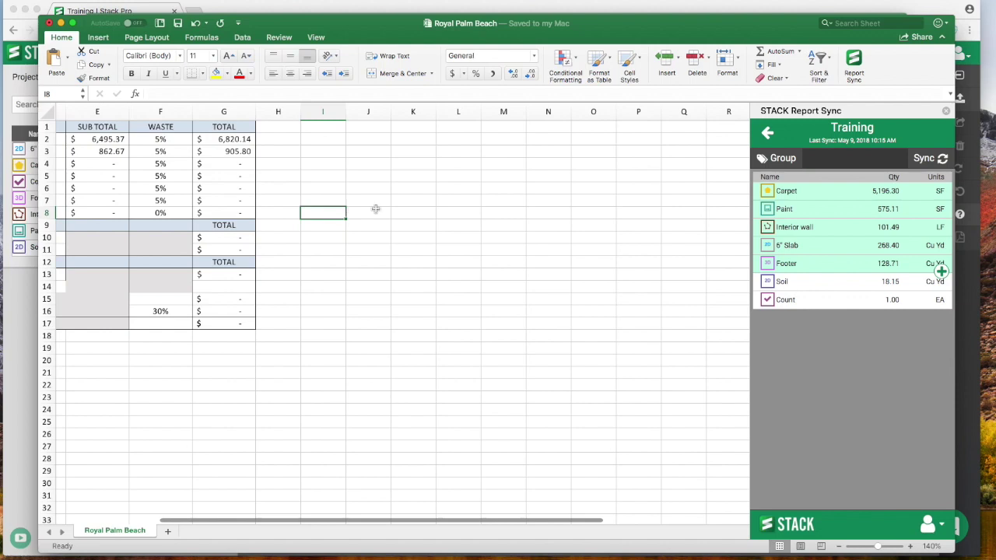
pyautogui.click(407, 150)
pyautogui.click(792, 194)
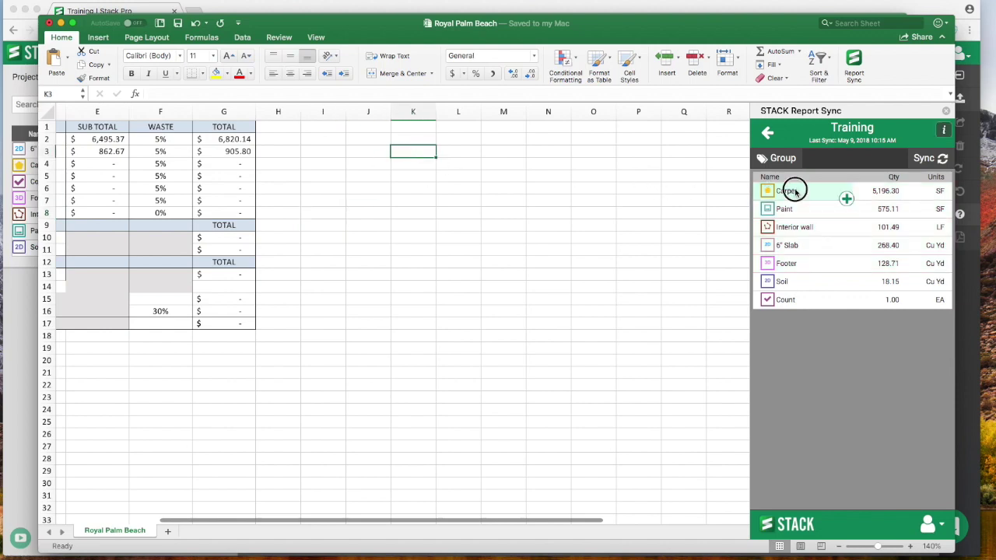
pyautogui.click(847, 199)
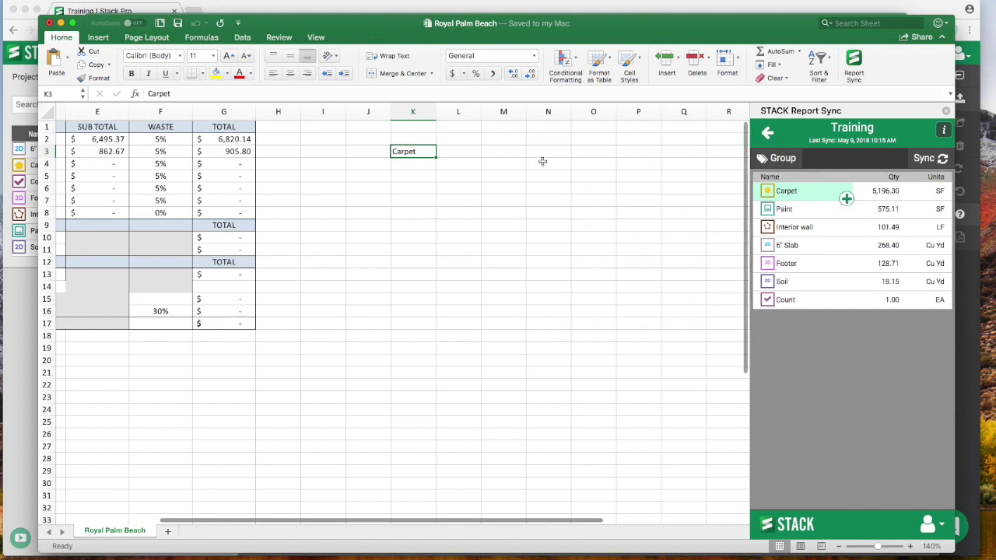
# Insert all takeoff names, Carpet through Count, down column M from M3.
pyautogui.click(514, 154)
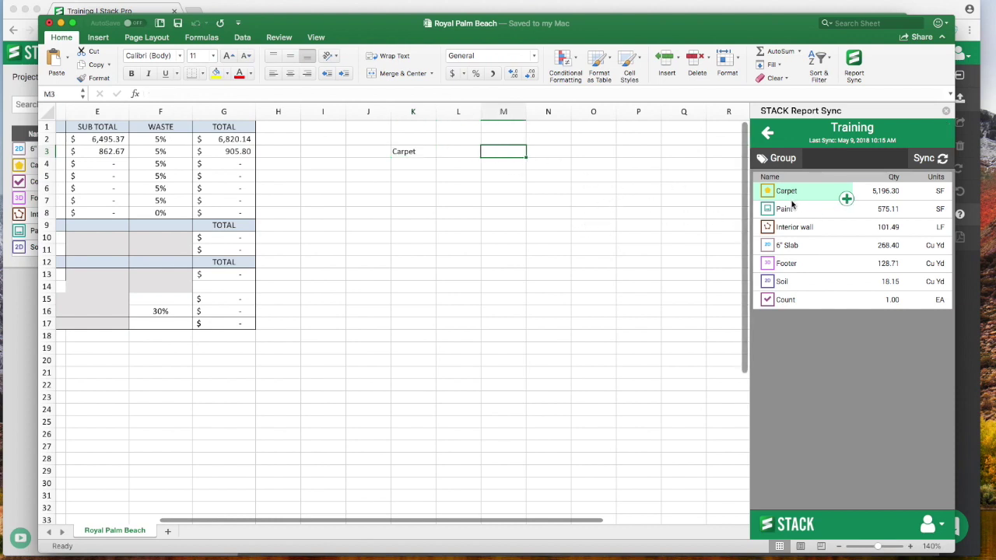
pyautogui.moveTo(793, 196); pyautogui.dragTo(838, 304)
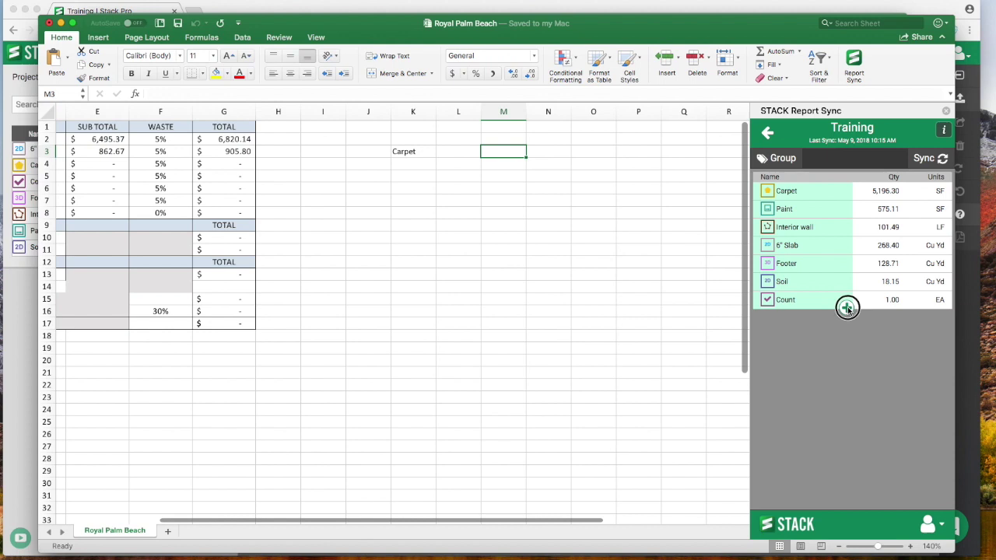
pyautogui.click(846, 308)
pyautogui.click(560, 199)
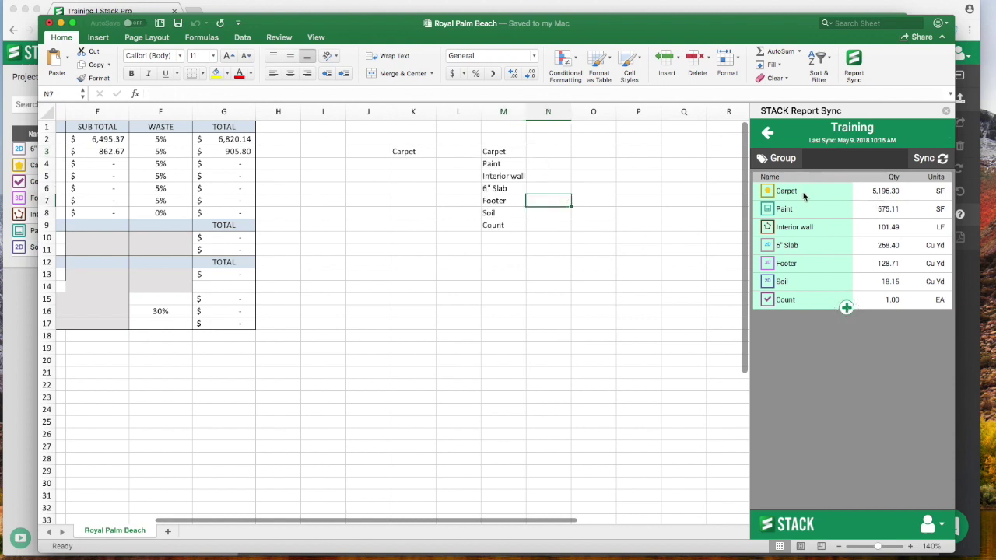
# Insert the full Carpet row (Carpet, 5196.30, SF) starting at cell O3.
pyautogui.click(597, 154)
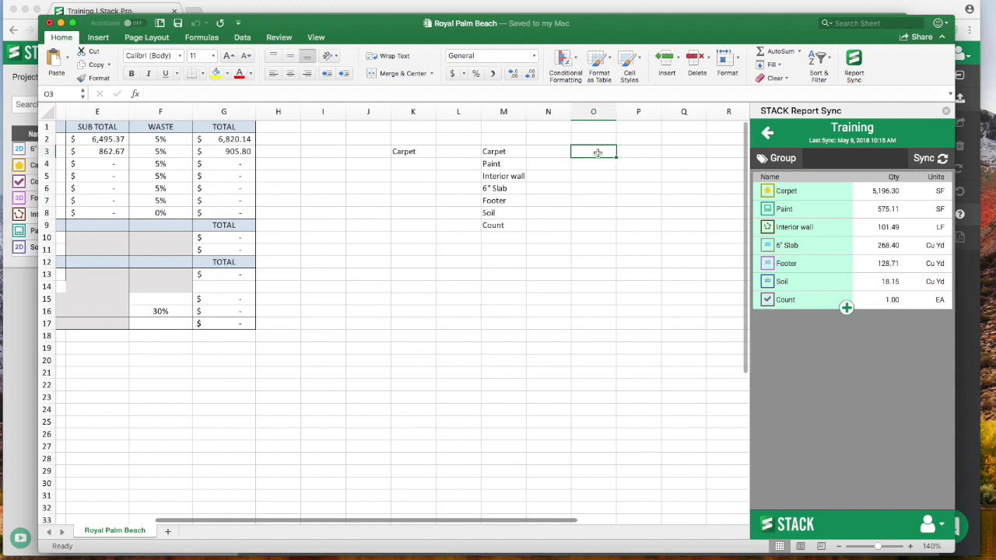
pyautogui.click(847, 192)
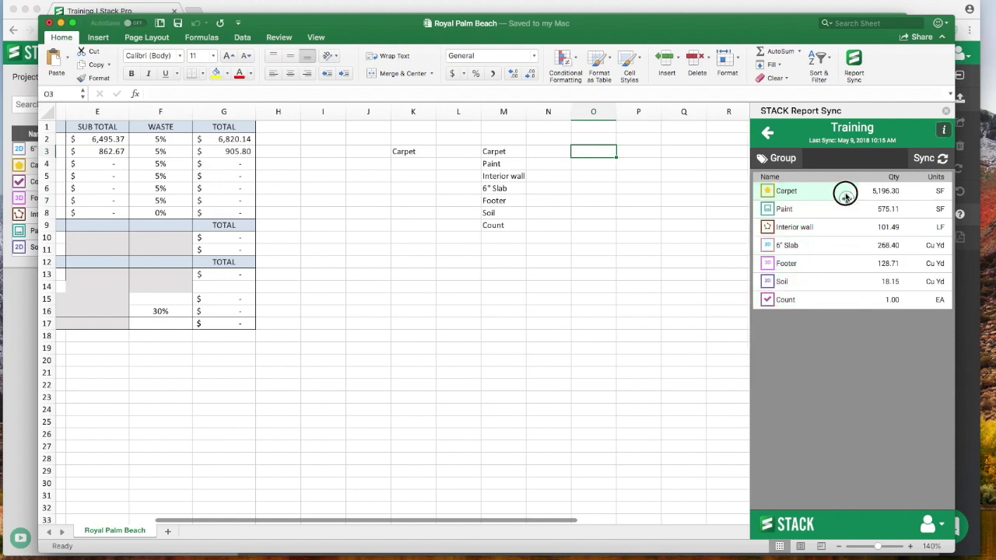
pyautogui.click(941, 199)
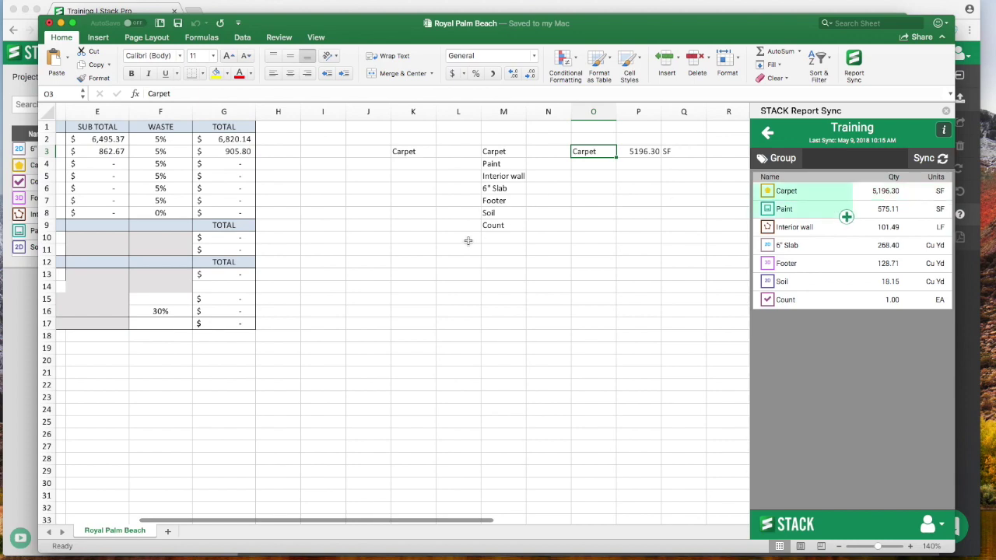
# Back at cell A7, select the Carpet through 6" Slab takeoff items.
pyautogui.hscroll(-6, 443, 242)
pyautogui.hscroll(-2, 217, 225)
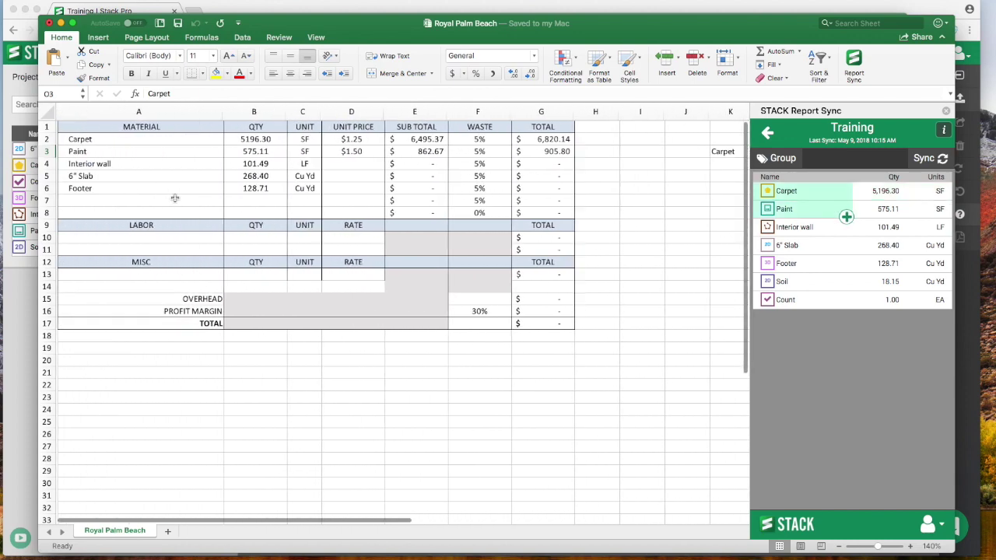
pyautogui.click(92, 200)
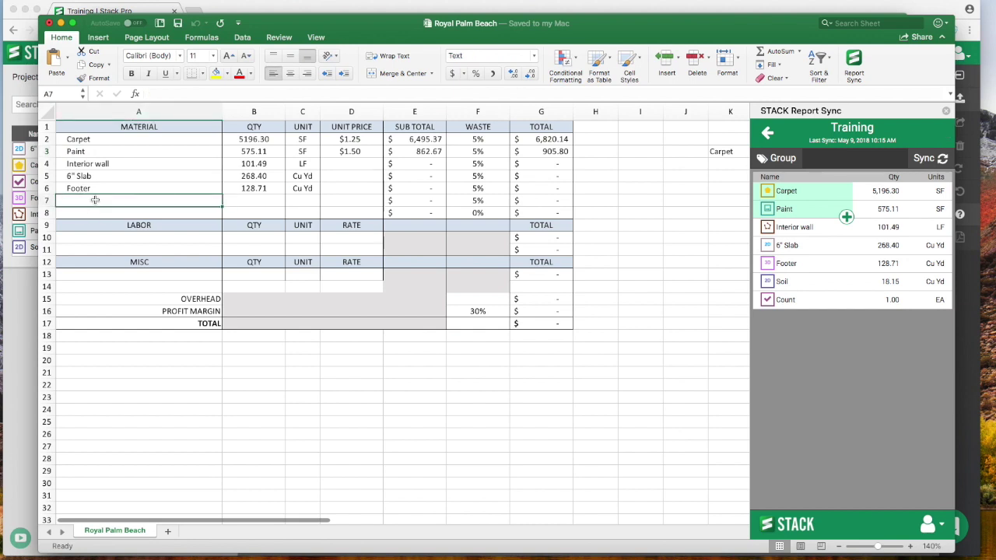
pyautogui.moveTo(810, 190)
pyautogui.mouseDown()
pyautogui.moveTo(816, 245)
pyautogui.moveTo(879, 253)
pyautogui.mouseUp()
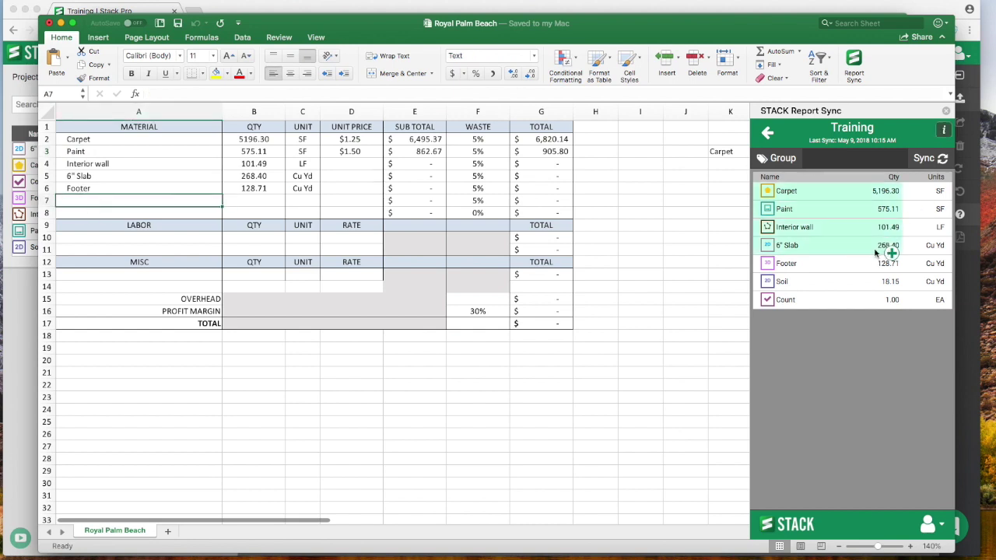